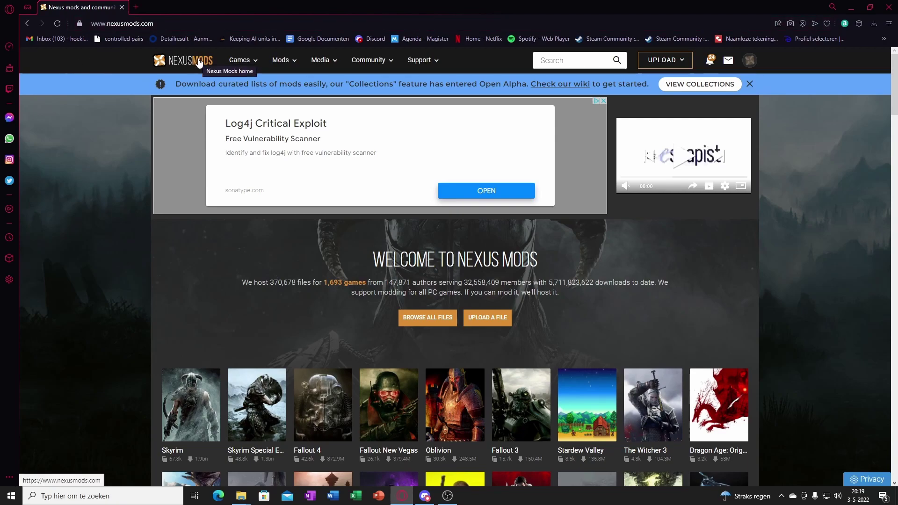
- Open the Nexus Mods page listing all 1,693 moddable games
left_click(255, 64)
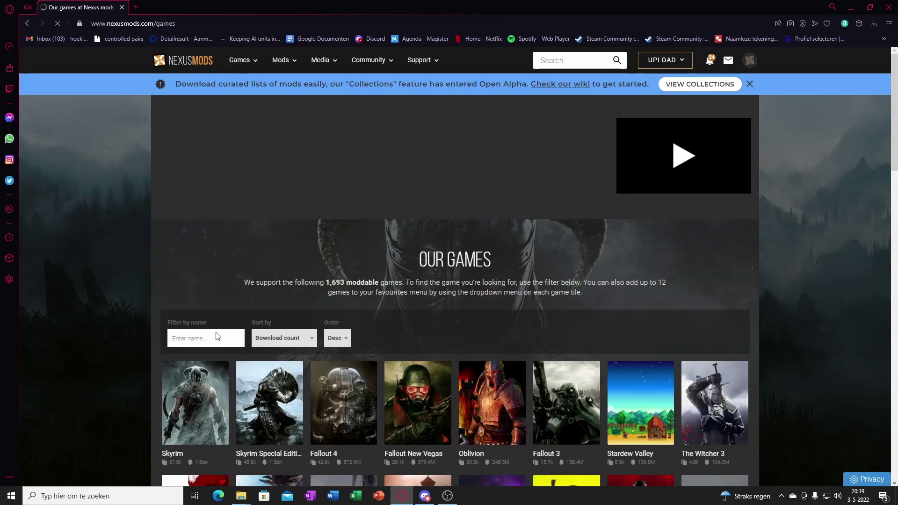
- Filter the games by 'door kickers' and open the Door Kickers 2: Task Force North mods page
left_click(208, 338)
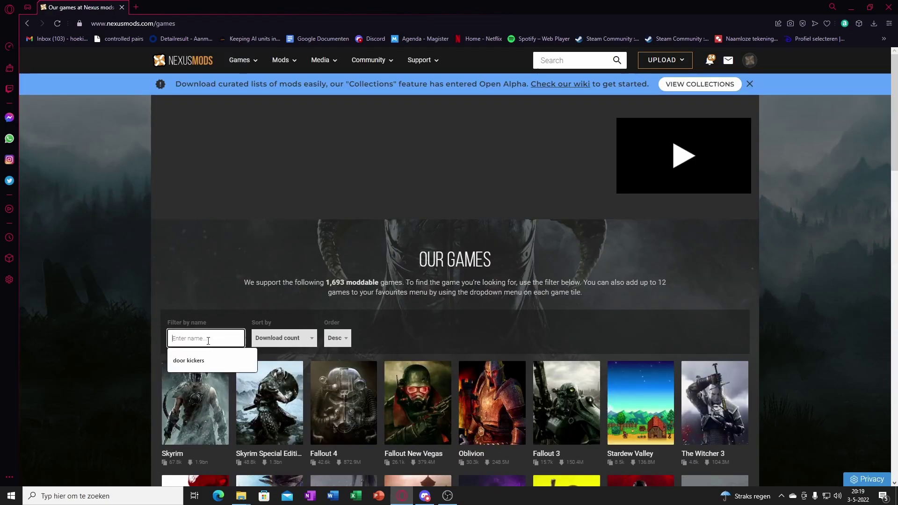
left_click(188, 360)
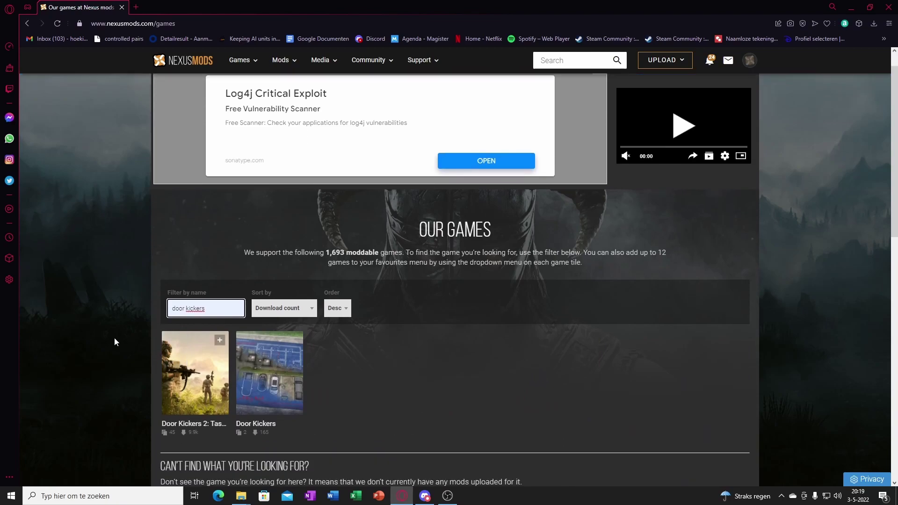
scroll(116, 342, "down", 1)
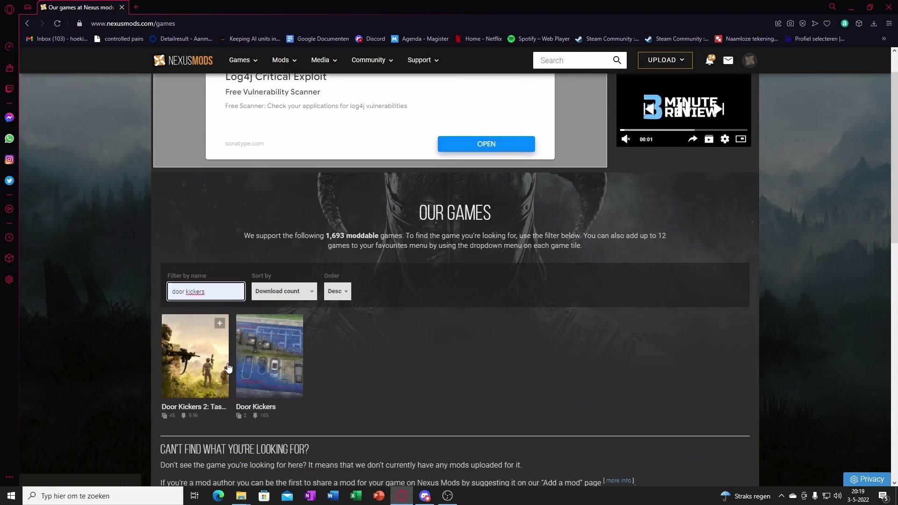
left_click(217, 366)
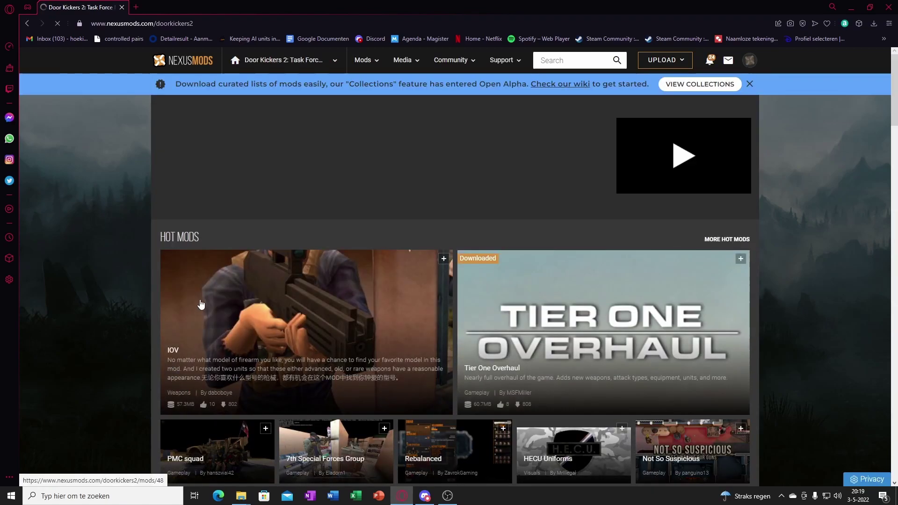
scroll(193, 290, "down", 4)
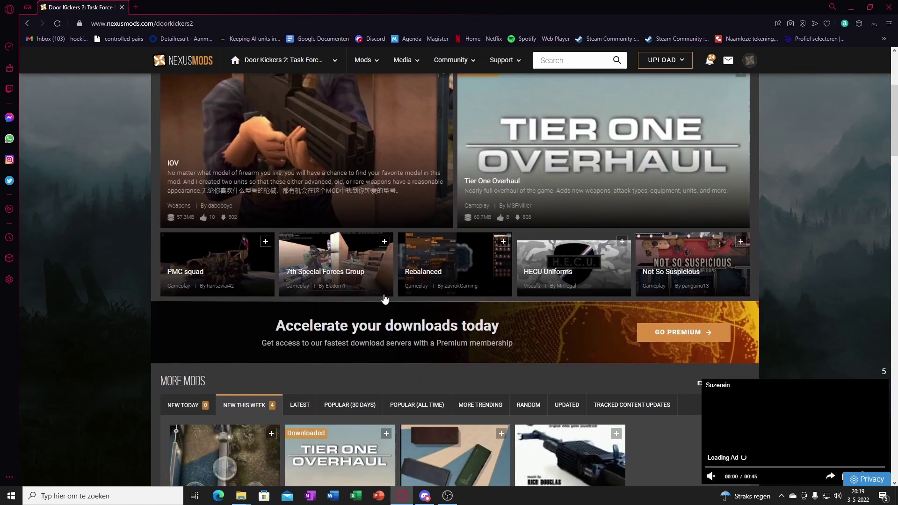
scroll(434, 294, "down", 6)
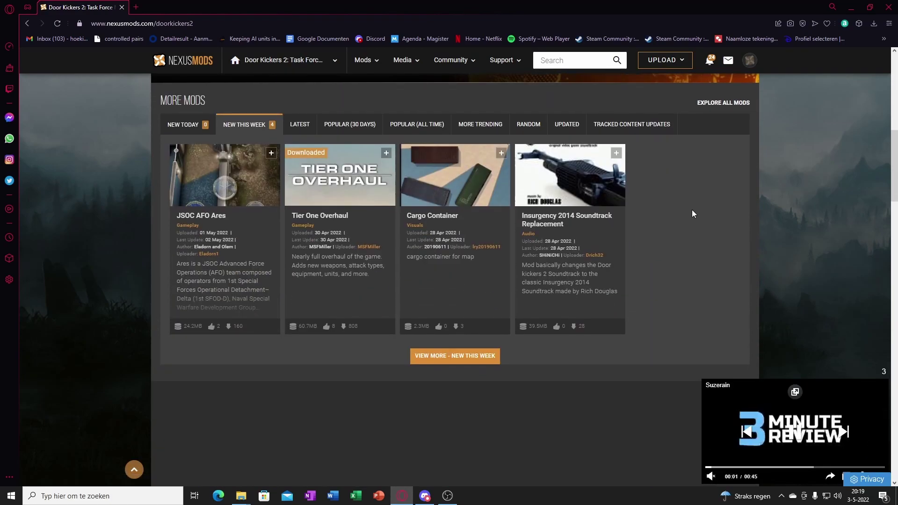
- Open the Tier One Overhaul mod page and read through its installation instructions
left_click(333, 158)
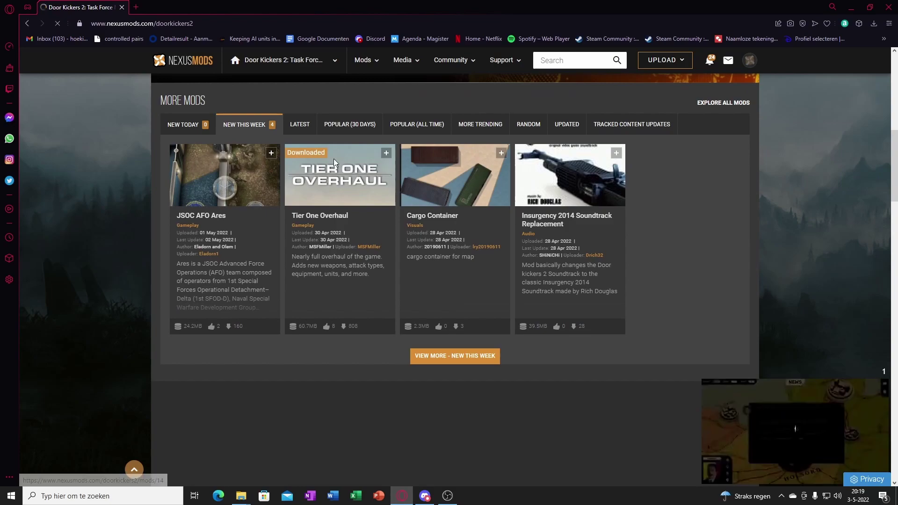
scroll(331, 161, "down", 2)
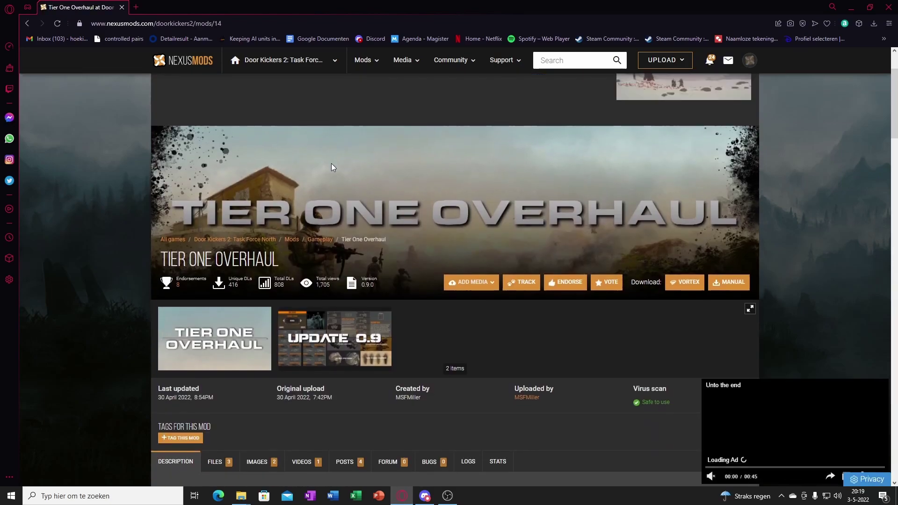
scroll(331, 167, "down", 5)
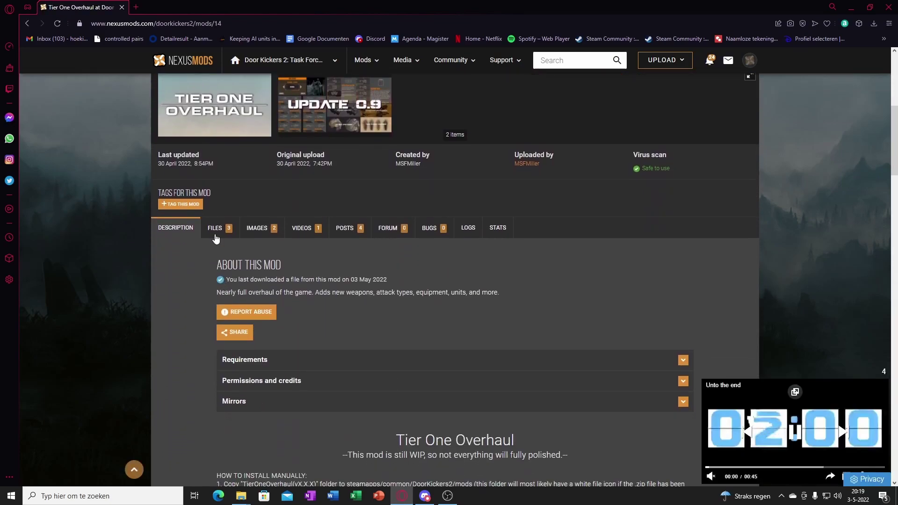
scroll(213, 248, "down", 4)
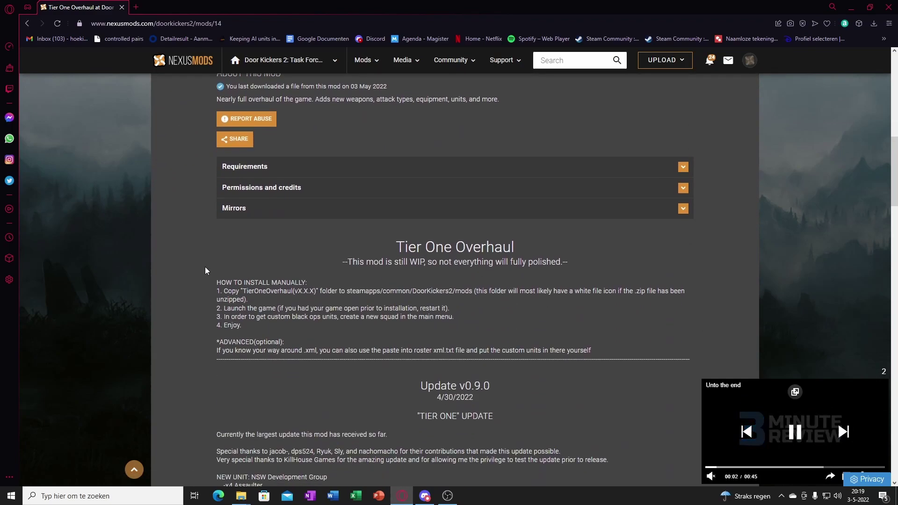
scroll(196, 196, "down", 5)
scroll(197, 167, "up", 3)
scroll(195, 190, "down", 2)
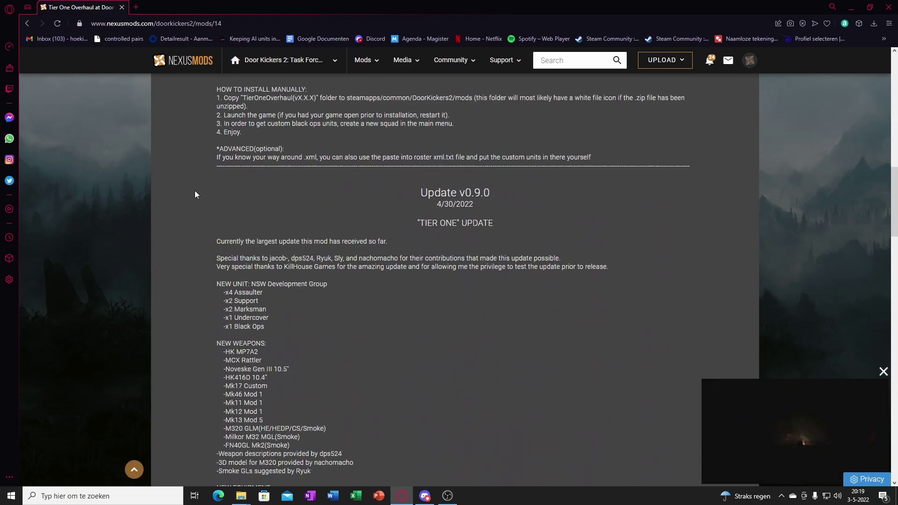
scroll(193, 185, "up", 1)
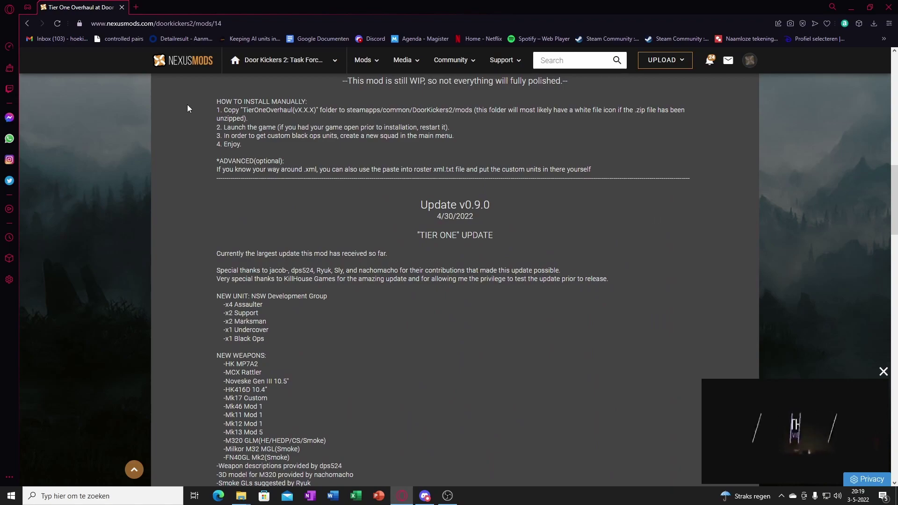
scroll(234, 195, "down", 2)
scroll(201, 156, "down", 6)
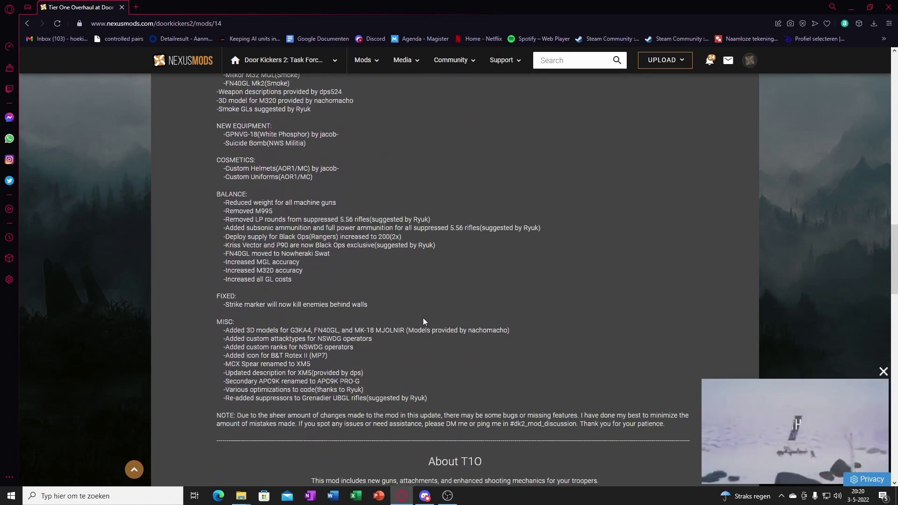
- Show the mod's files: the main file plus the optional BlastFX and ReSound
scroll(307, 312, "up", 10)
scroll(261, 250, "up", 7)
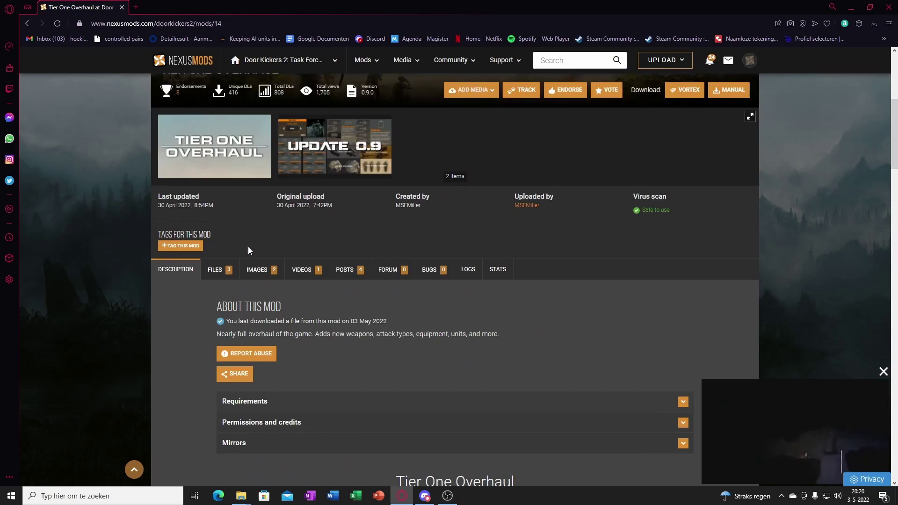
left_click(227, 278)
- Start a manual download of the main Tier One Overhaul-14-0-9-0-1651348497.zip (60.7MB)
scroll(225, 307, "down", 3)
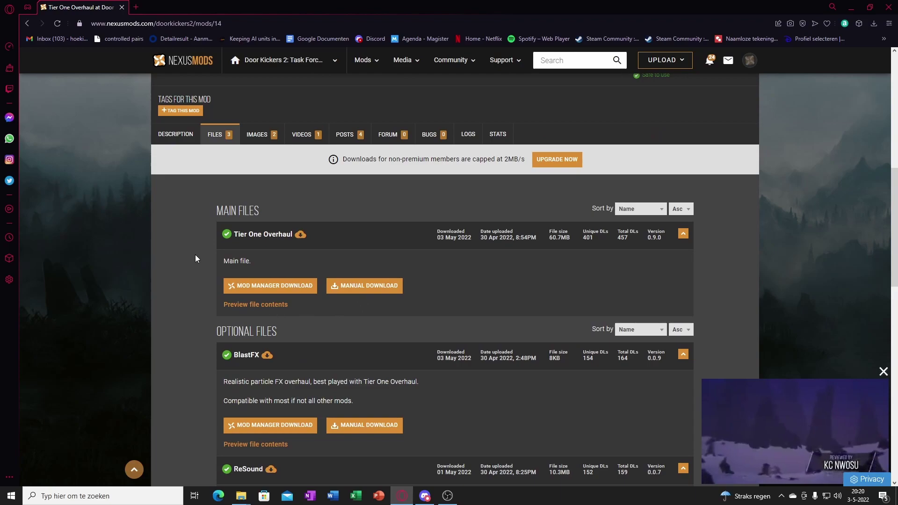
left_click(380, 287)
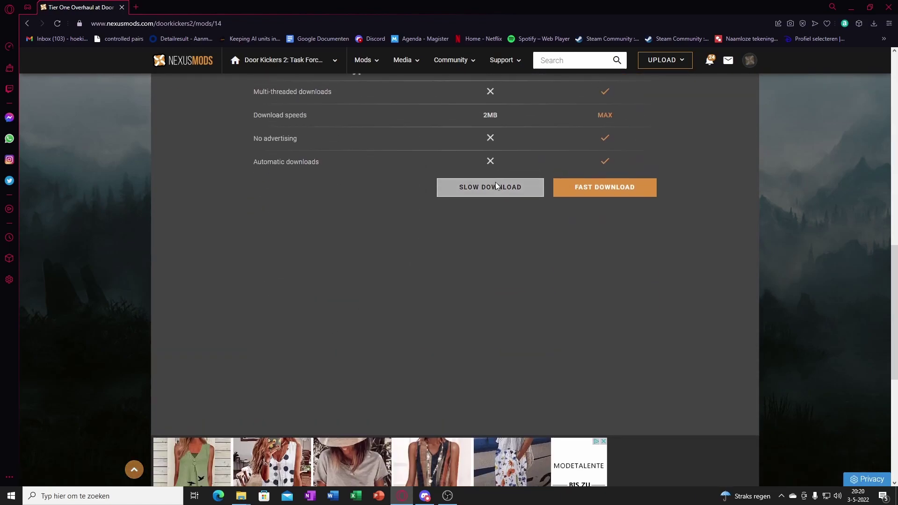
scroll(494, 187, "up", 4)
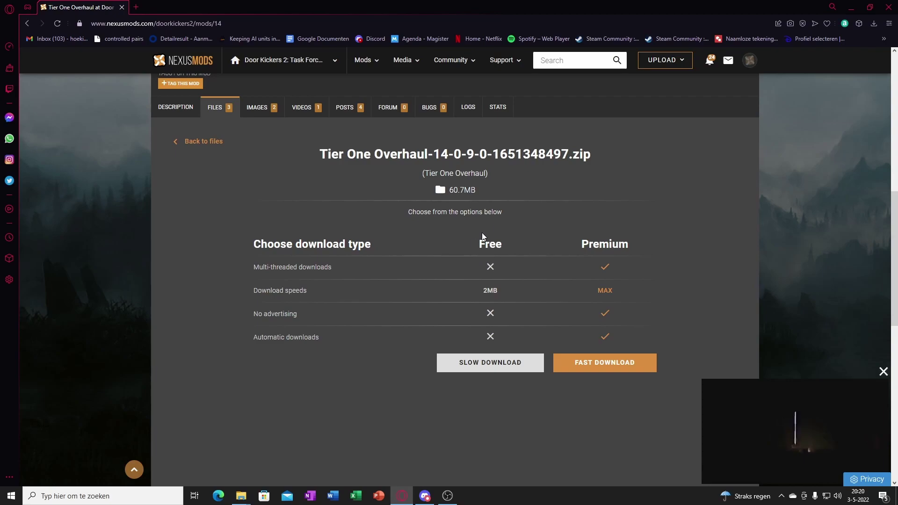
- Open the downloaded Tier One Overhaul zip in WinRAR and inspect its TierOneOverhaul folder
left_click(873, 23)
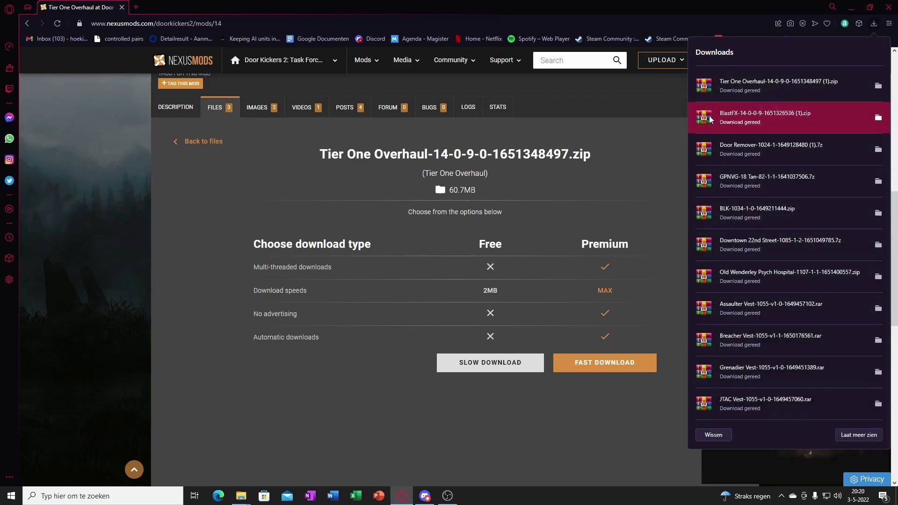
left_click(750, 89)
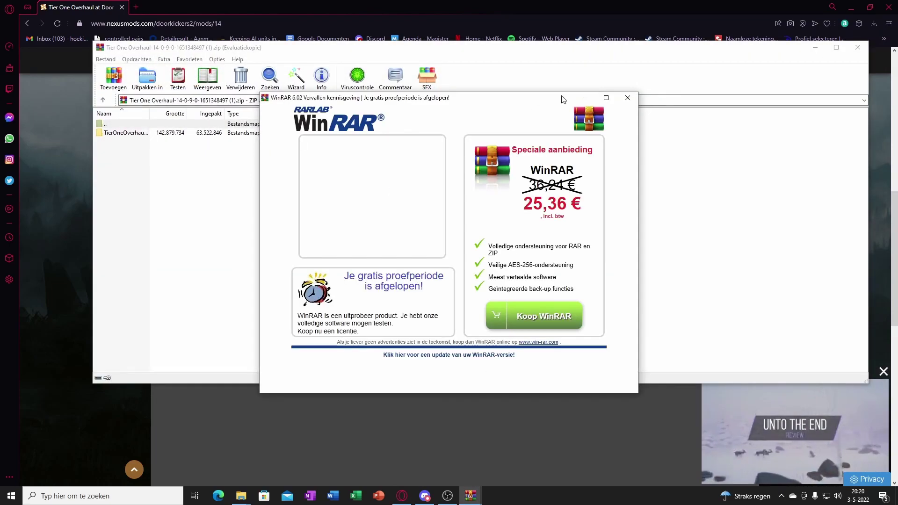
left_click(627, 97)
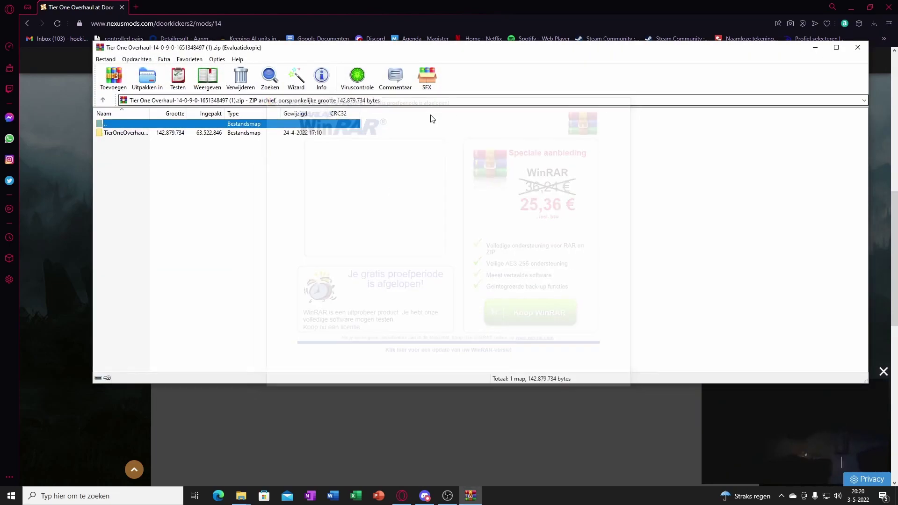
double_click(138, 135)
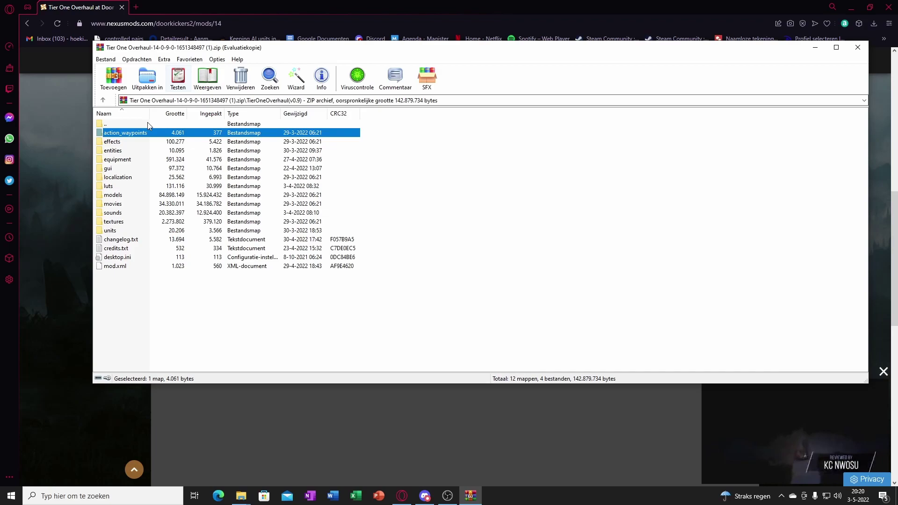
left_click(101, 101)
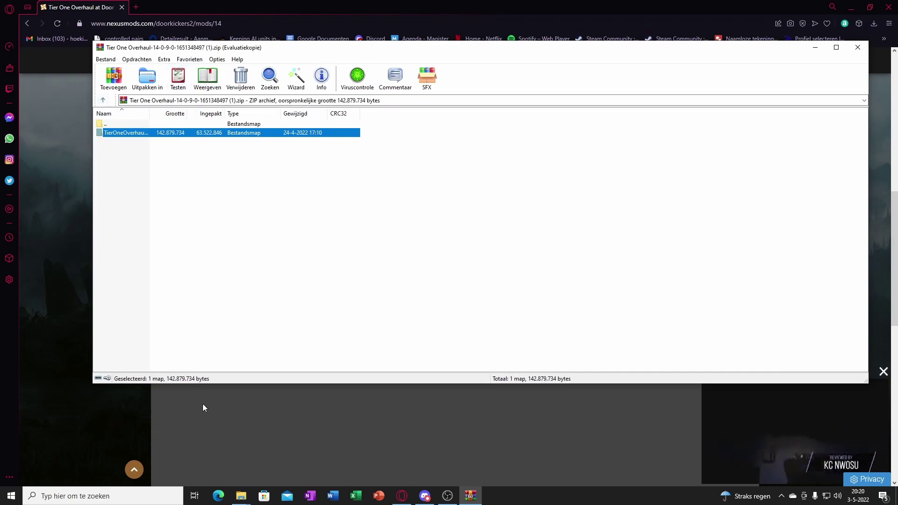
- Place the DoorKickers2 Explorer window beside WinRAR and browse to the common game folders
left_click(241, 496)
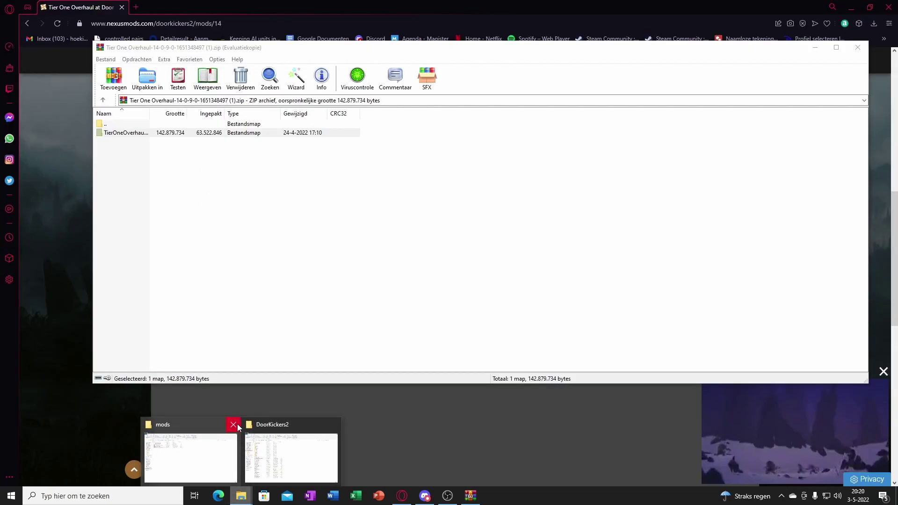
left_click(272, 456)
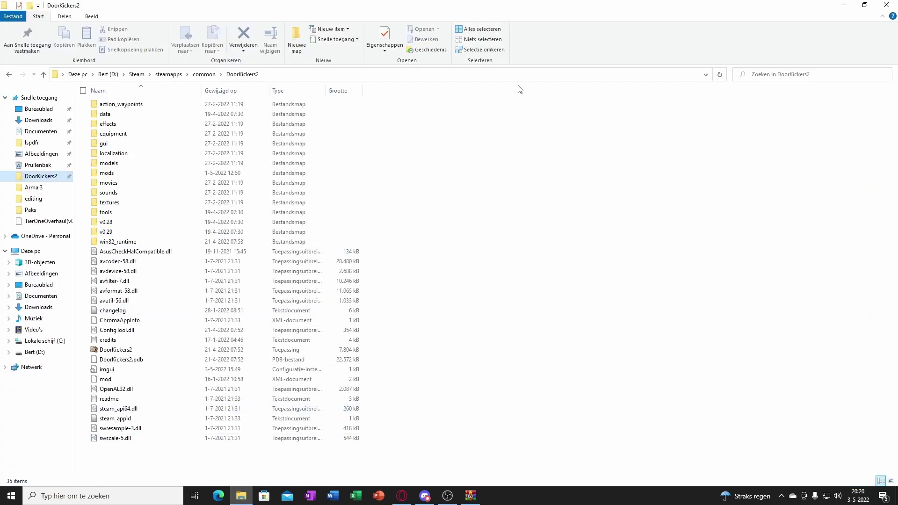
left_click_drag(757, 4, 666, 162)
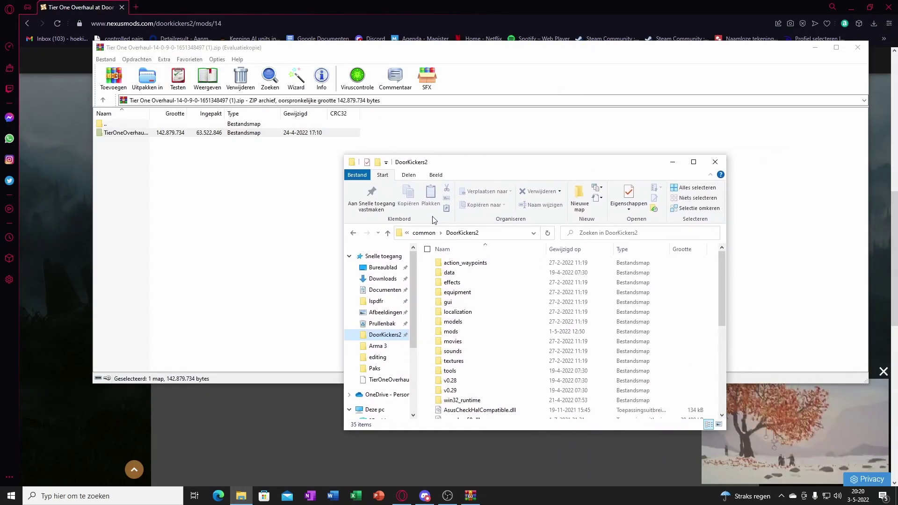
left_click(407, 233)
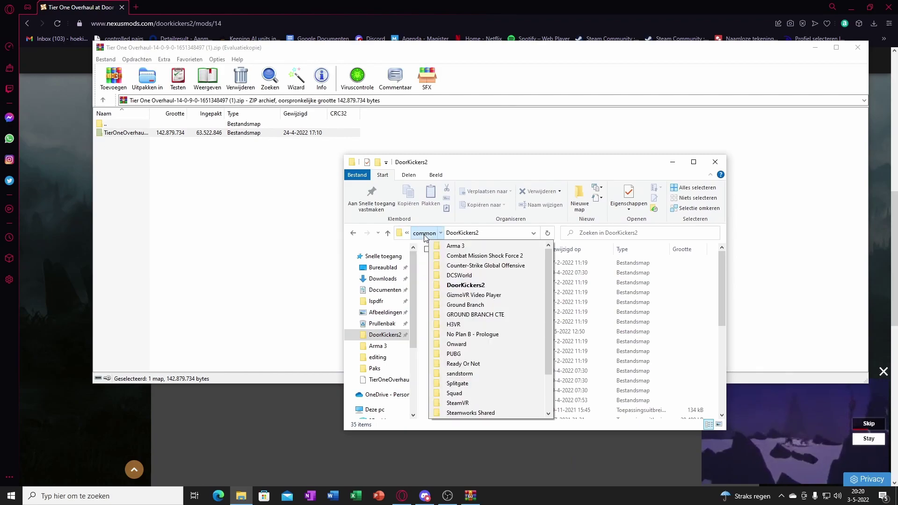
left_click(468, 236)
left_click_drag(661, 165, 747, 94)
- Open the DoorKickers2 mods folder, which already holds TierOneOverhaul(v0.9)
left_click(526, 162)
left_click(721, 240)
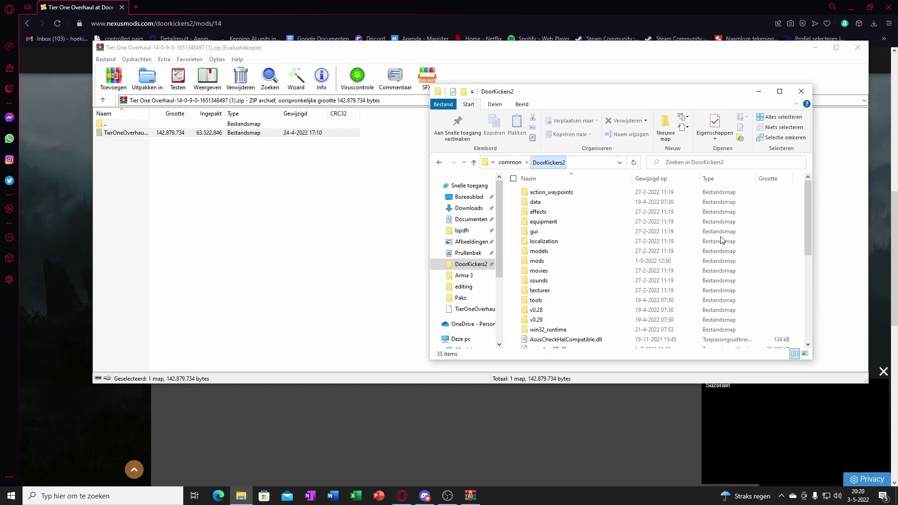
double_click(537, 261)
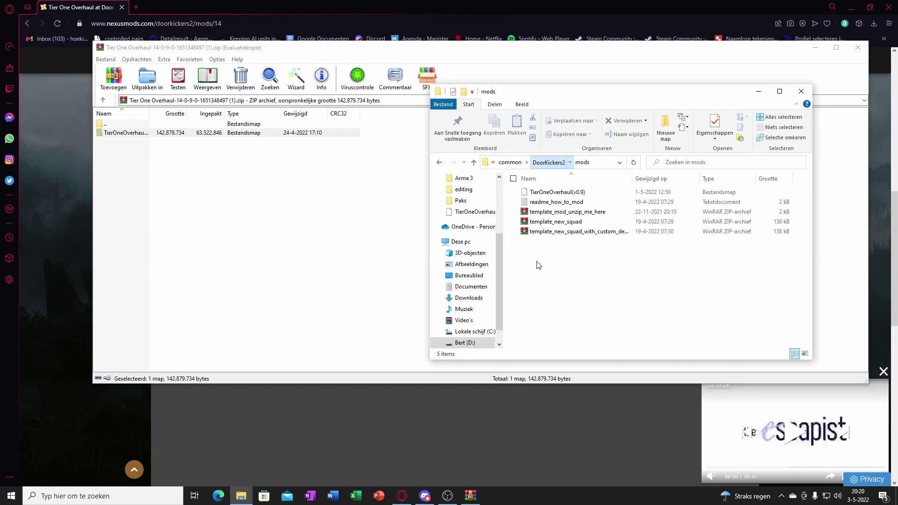
left_click(492, 162)
left_click(536, 163)
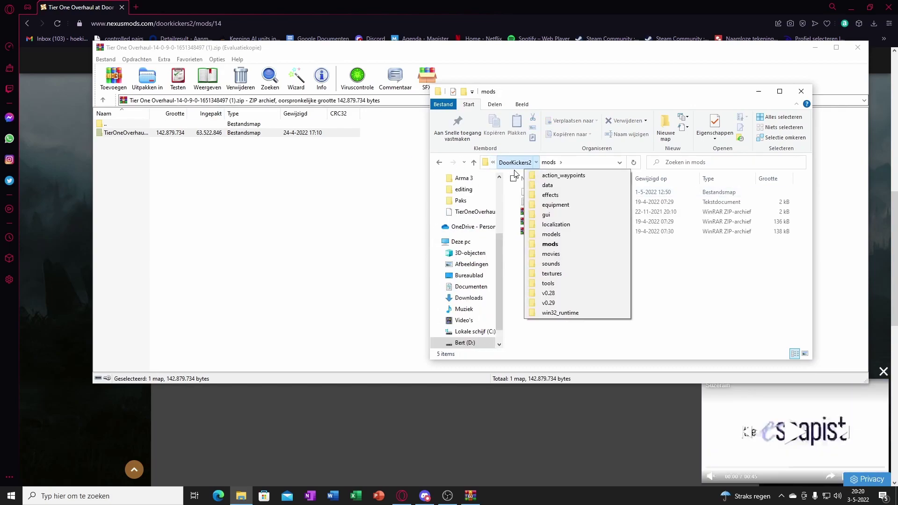
left_click(560, 162)
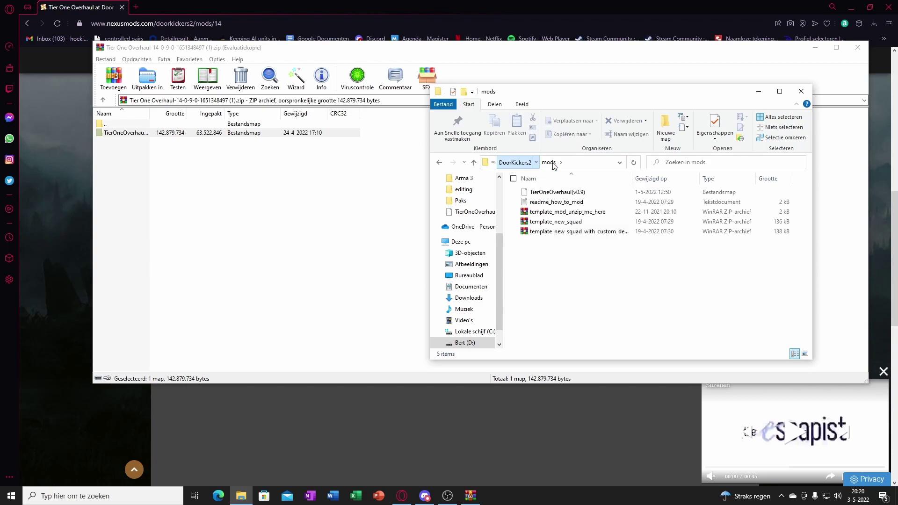
left_click(561, 162)
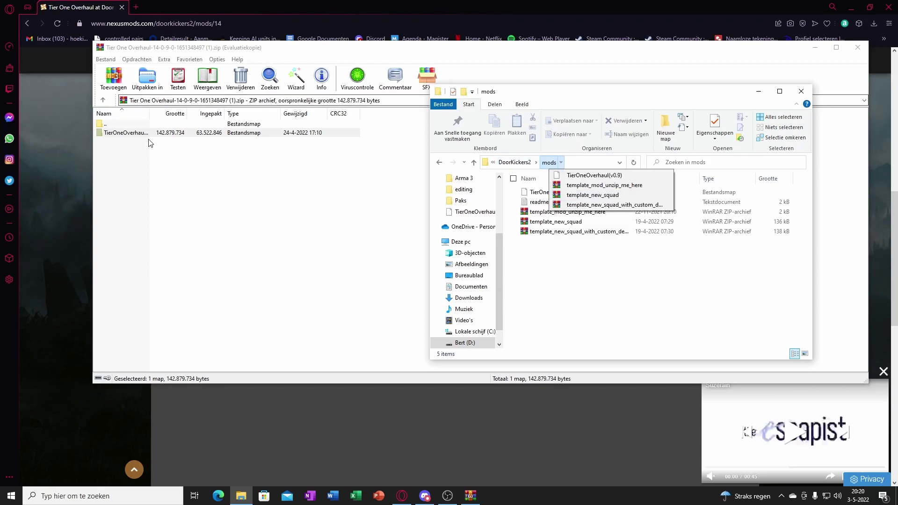
- Extract TierOneOverhaul into the mods folder, replacing existing files, and open TierOneOverhaul(v0.9)
left_click_drag(149, 136, 175, 147)
left_click_drag(400, 492, 241, 495)
left_click_drag(597, 285, 599, 287)
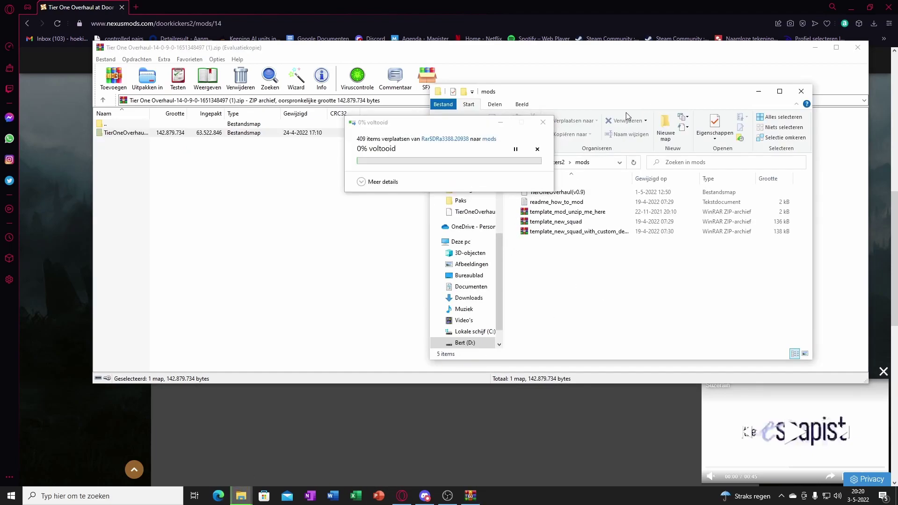
left_click(439, 176)
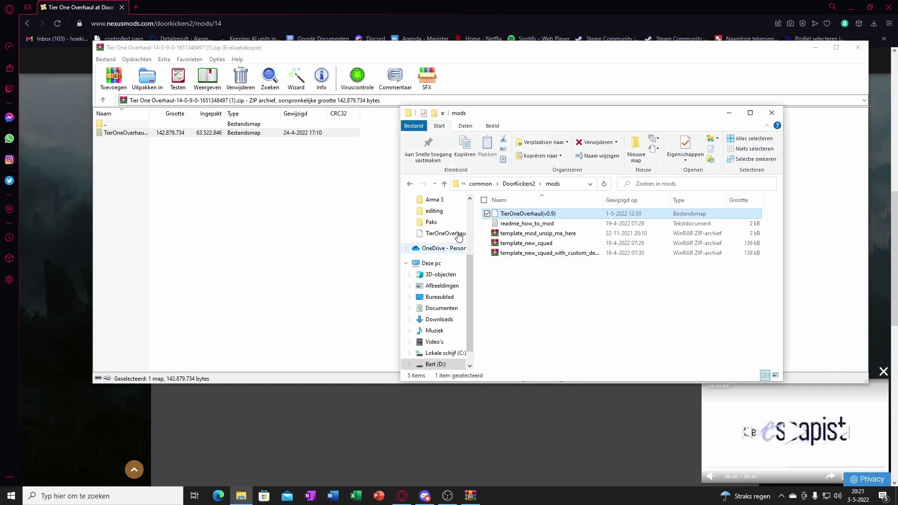
double_click(510, 216)
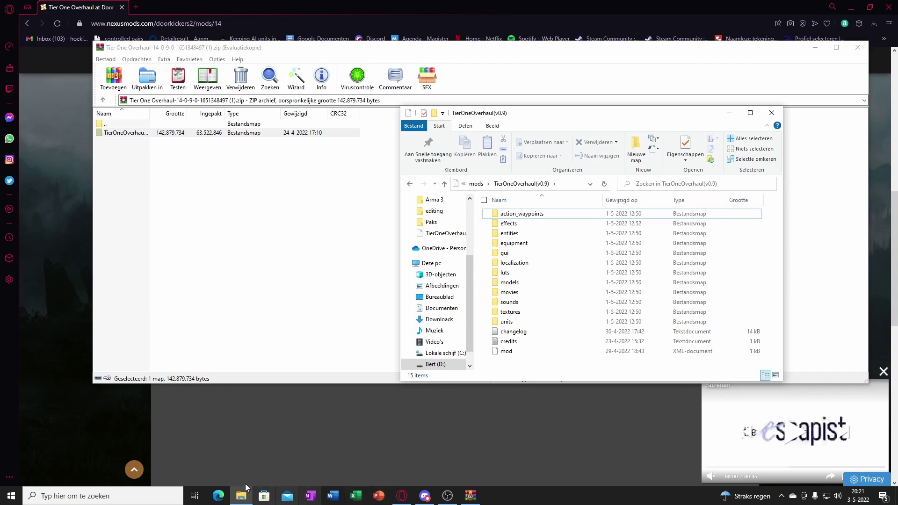
- Download the optional BlastFX file from the Tier One Overhaul Files listing via slow download
left_click(395, 497)
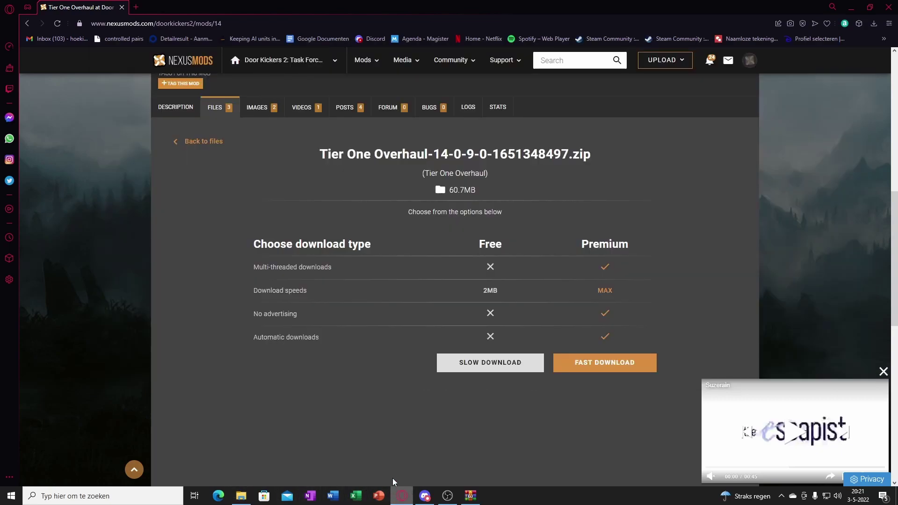
left_click(227, 109)
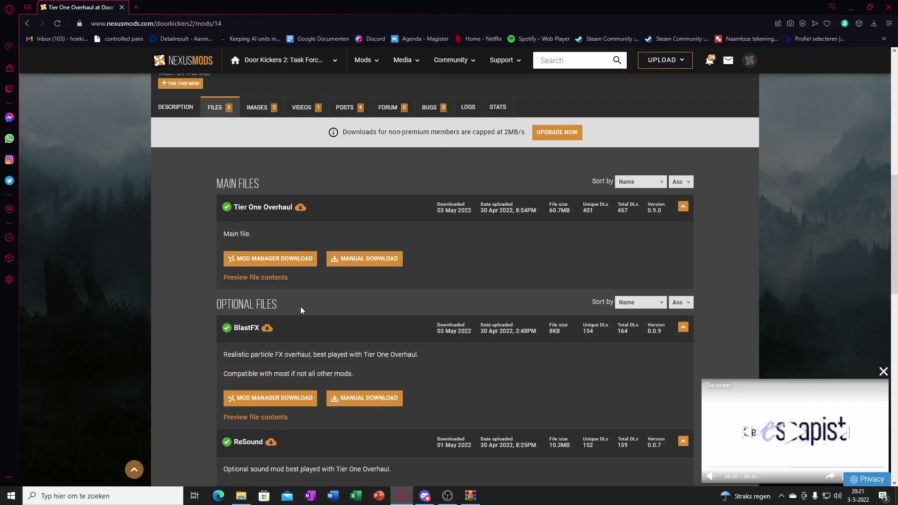
scroll(299, 309, "down", 3)
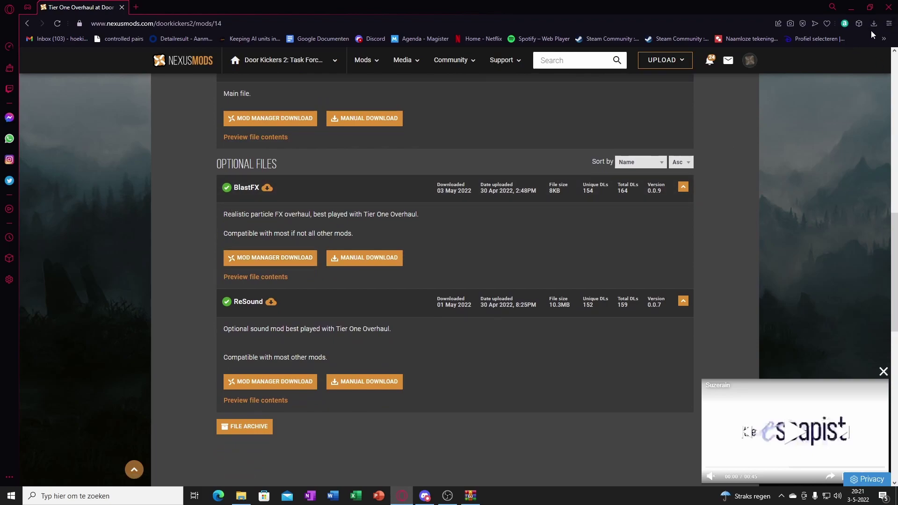
left_click(362, 257)
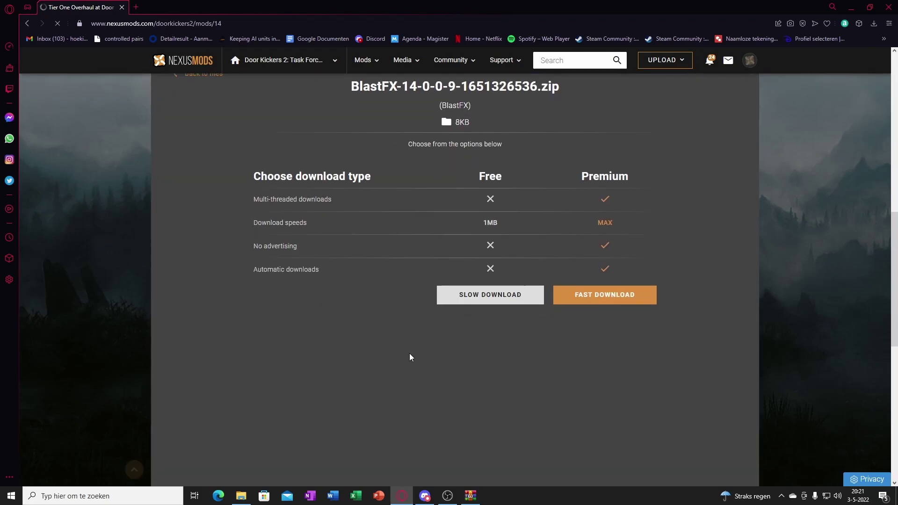
left_click(488, 221)
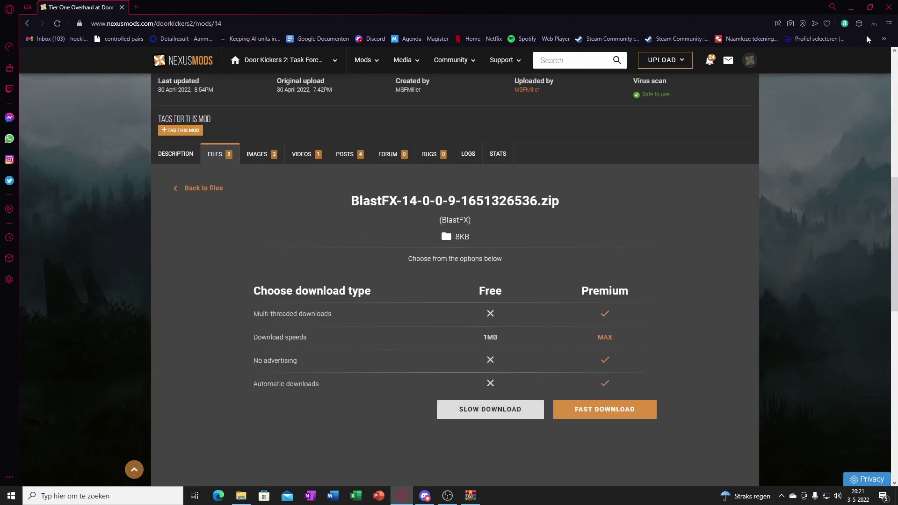
left_click(873, 24)
- Open the BlastFX zip in WinRAR and read the README.txt inside BlastFX(v0.0.9)
left_click(750, 112)
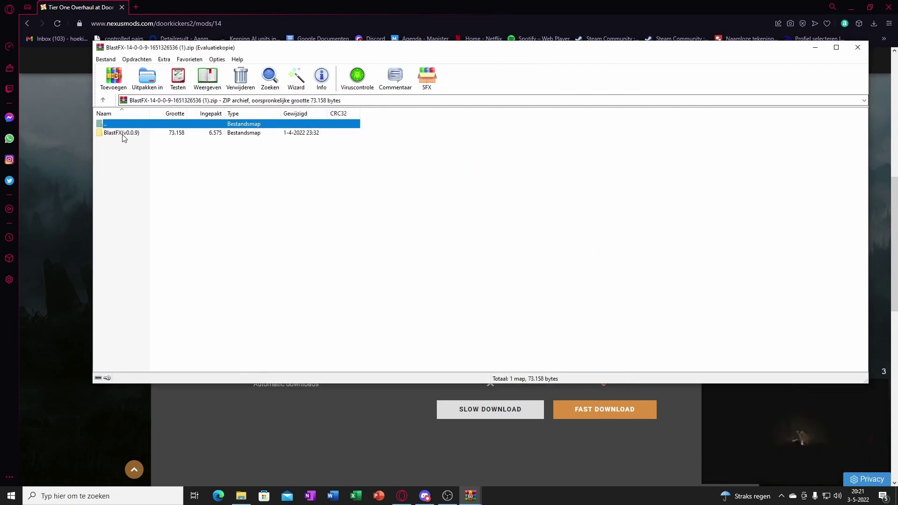
double_click(120, 133)
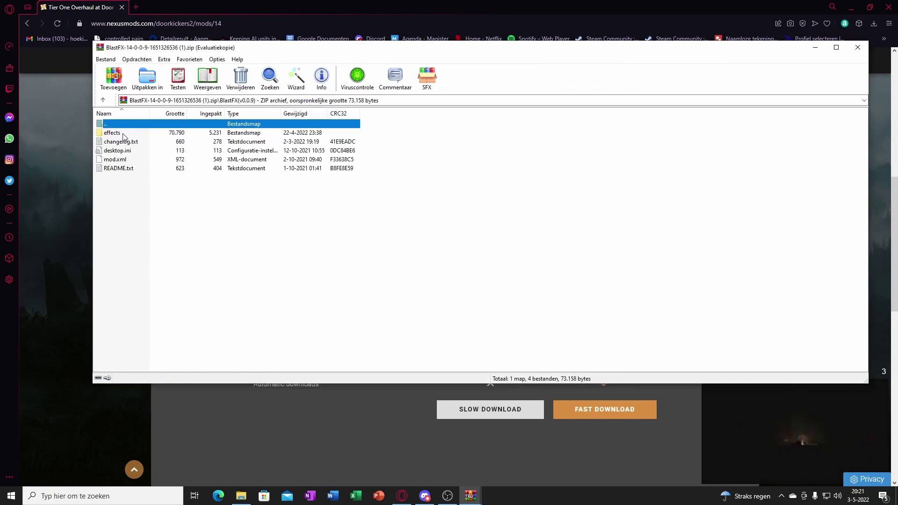
double_click(119, 169)
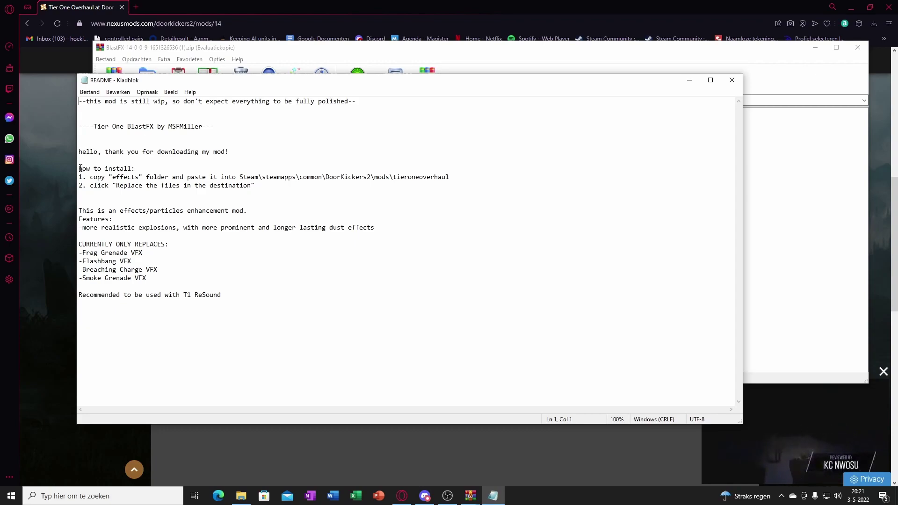
left_click(731, 81)
- Drag BlastFX's effects folder into TierOneOverhaul(v0.9), replacing particles_blastfx.xml
left_click(113, 134)
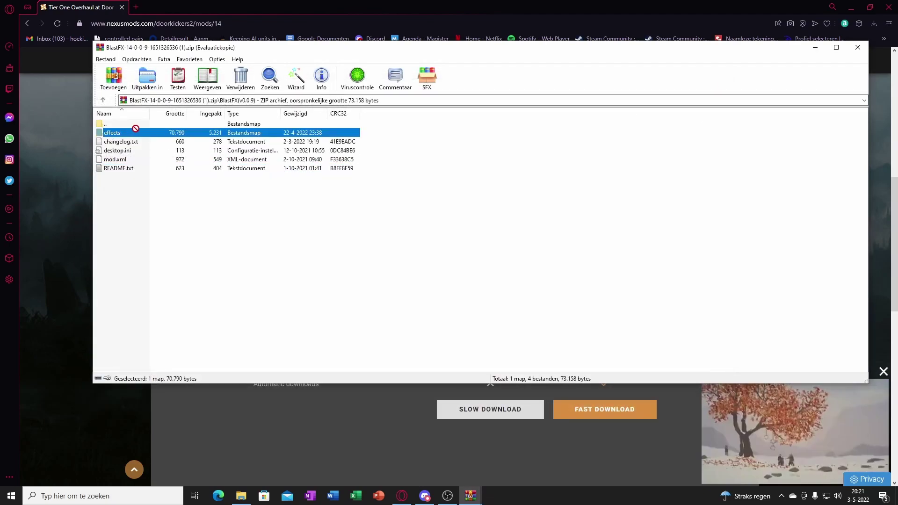
left_click_drag(425, 192, 423, 253)
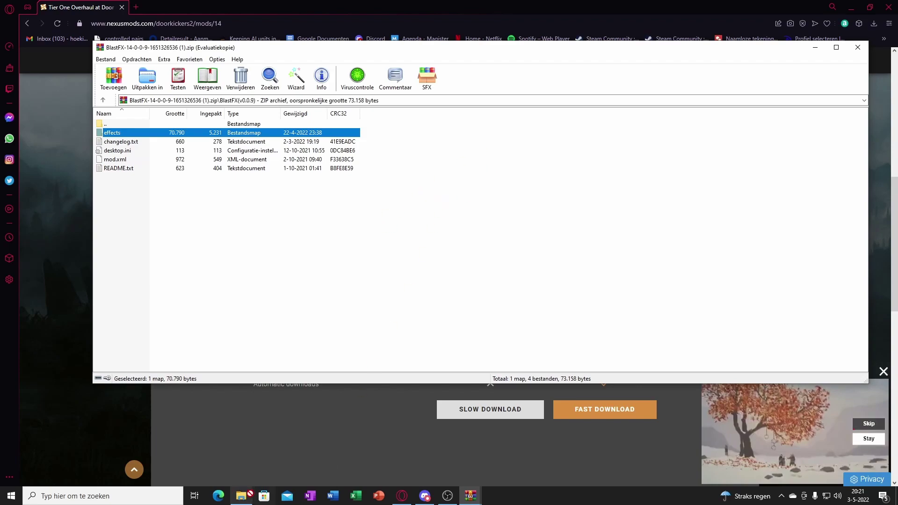
left_click_drag(247, 492, 239, 493)
left_click_drag(440, 318, 522, 188)
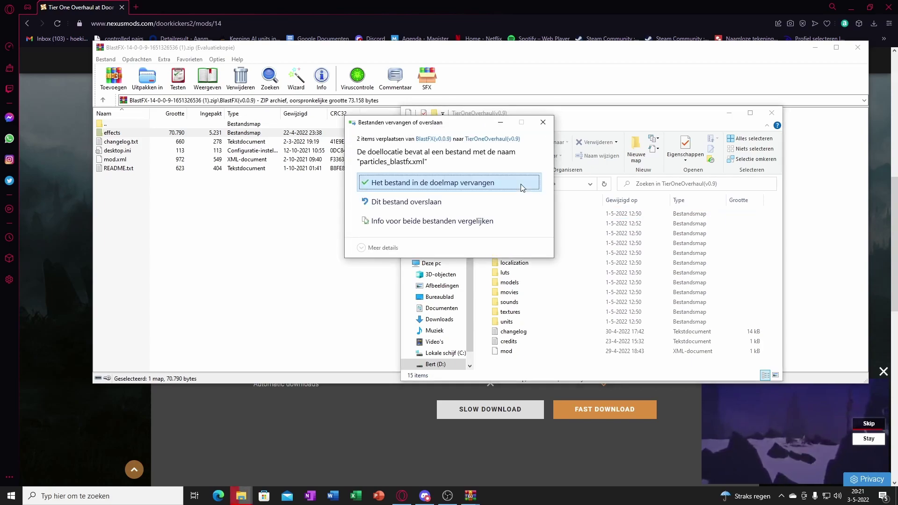
left_click(392, 183)
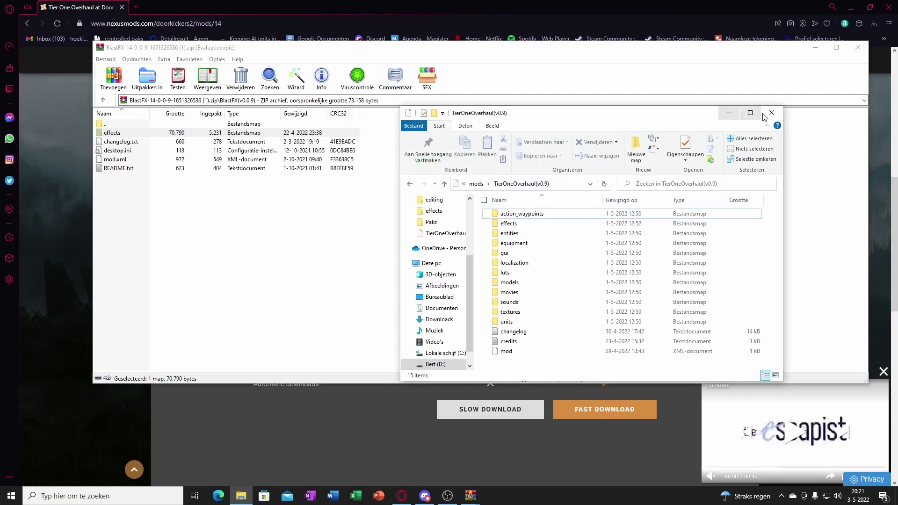
- Open the ReSound-14-0-0-7-1651346724.zip (10.3MB) manual download page, then return to the TierOneOverhaul(v0.9) folder
left_click(816, 48)
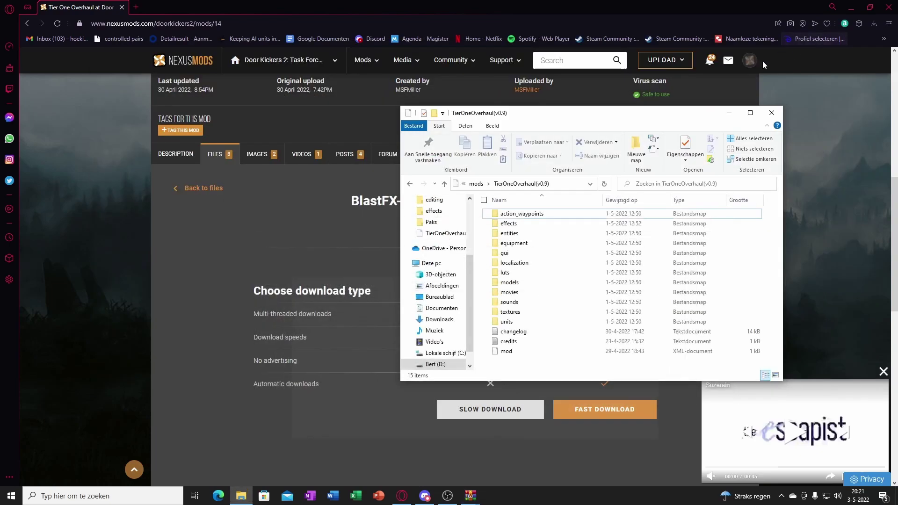
left_click(176, 156)
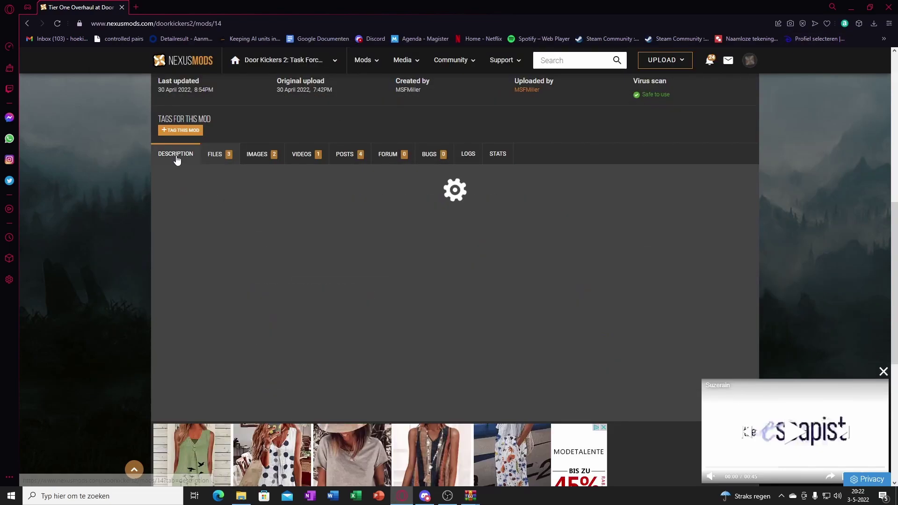
left_click(214, 154)
scroll(253, 347, "down", 5)
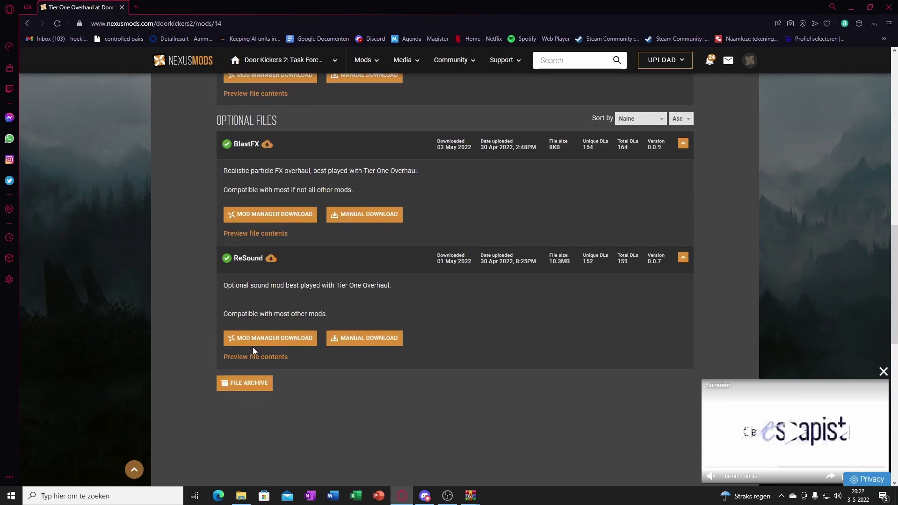
left_click(352, 333)
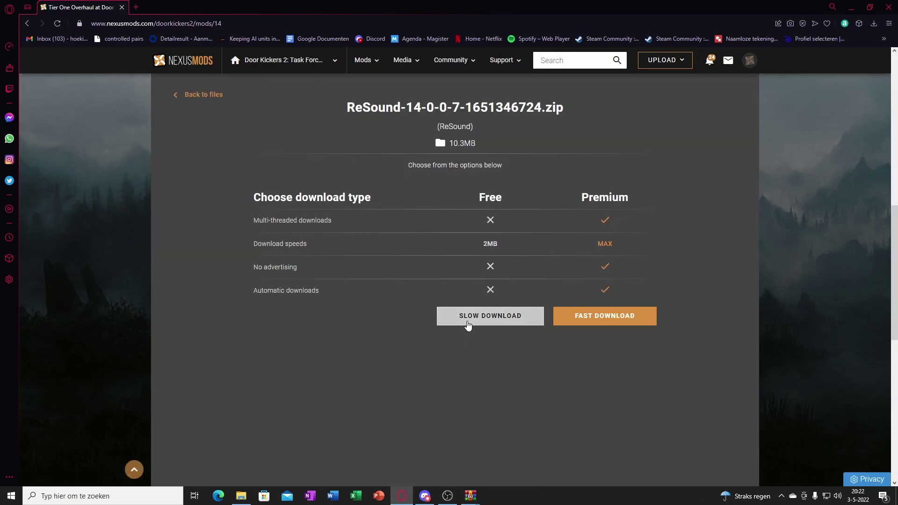
left_click(241, 495)
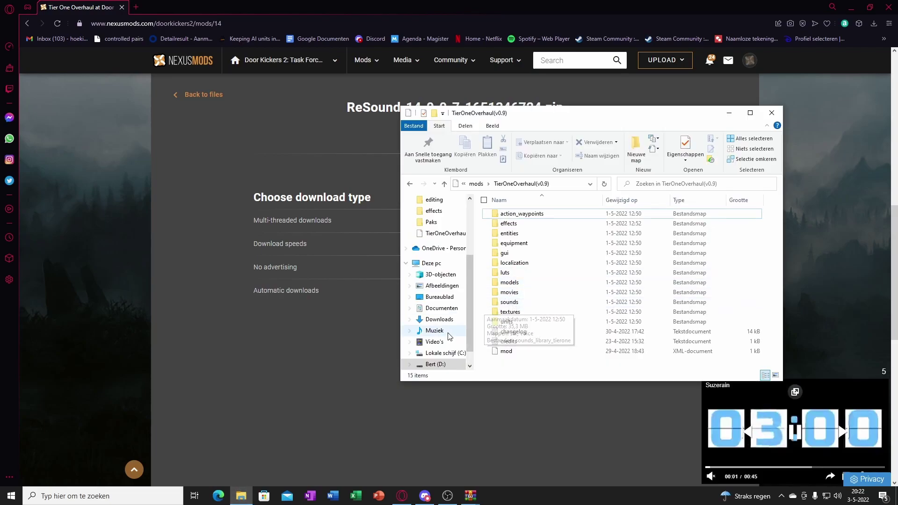